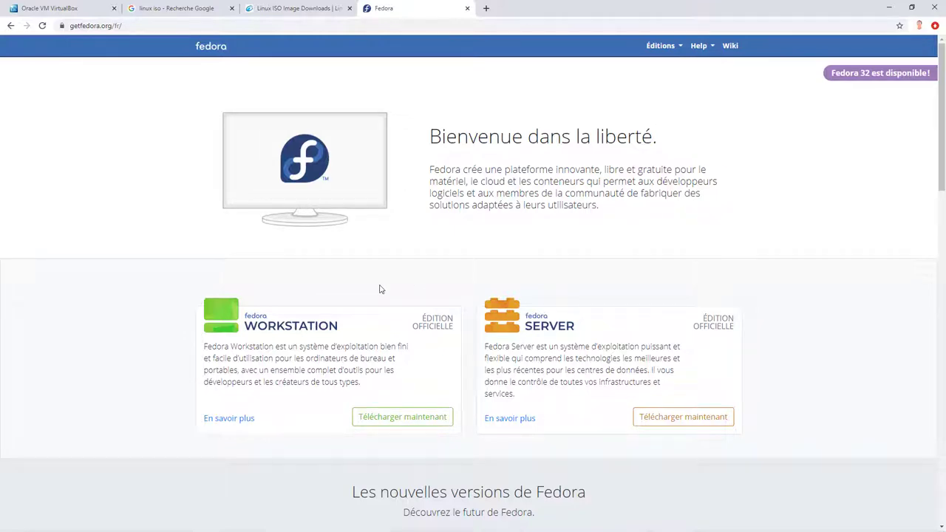
Open the download page for Fedora Workstation from the Fedora home page
{"action": "scroll", "coordinate": [483, 274], "scroll_direction": "down", "scroll_amount": 2}
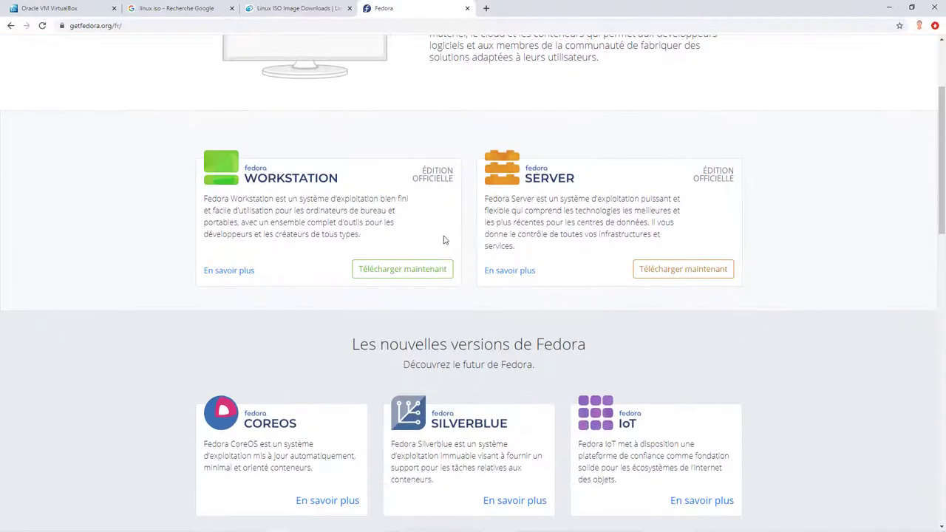
{"action": "left_click", "coordinate": [406, 270]}
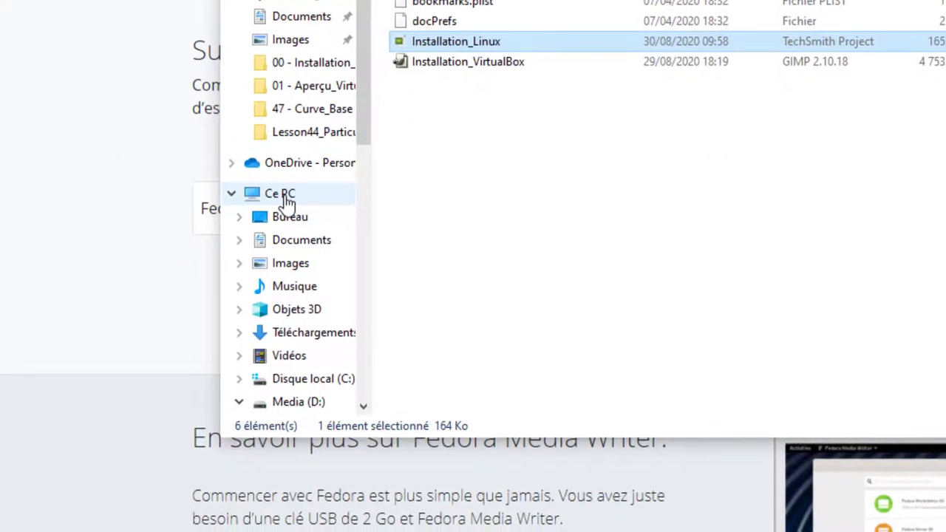
Check the computer's processor, memory and system type in the properties of Ce PC, and return to the Fedora download page
{"action": "right_click", "coordinate": [287, 201]}
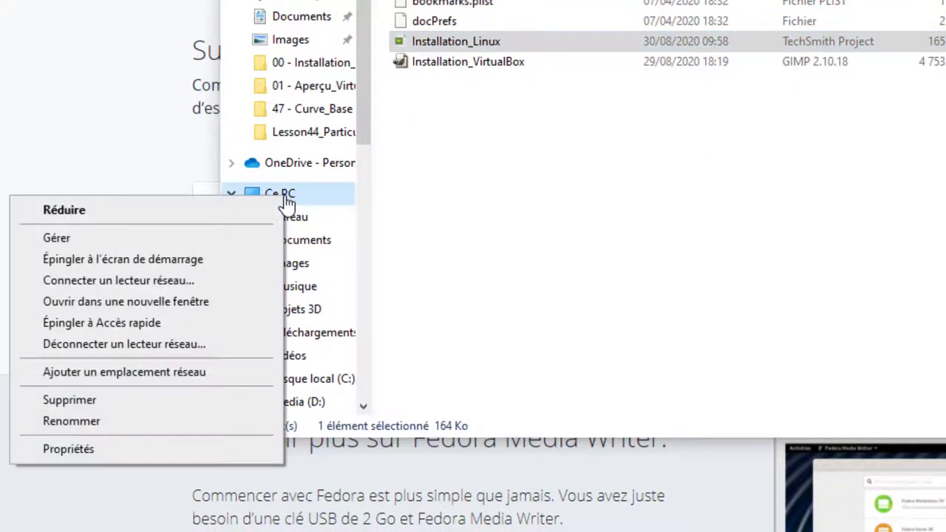
{"action": "left_click", "coordinate": [144, 451]}
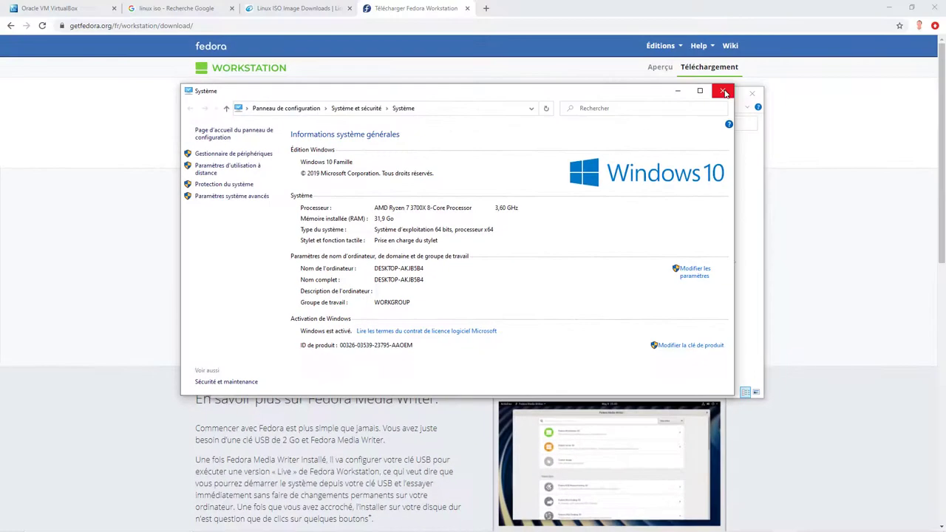
{"action": "left_click", "coordinate": [724, 92]}
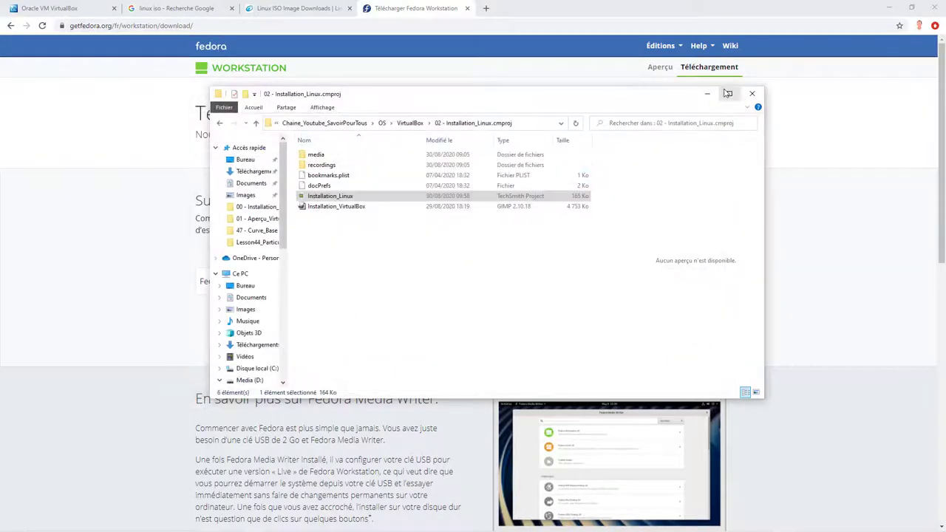
{"action": "left_click", "coordinate": [802, 206]}
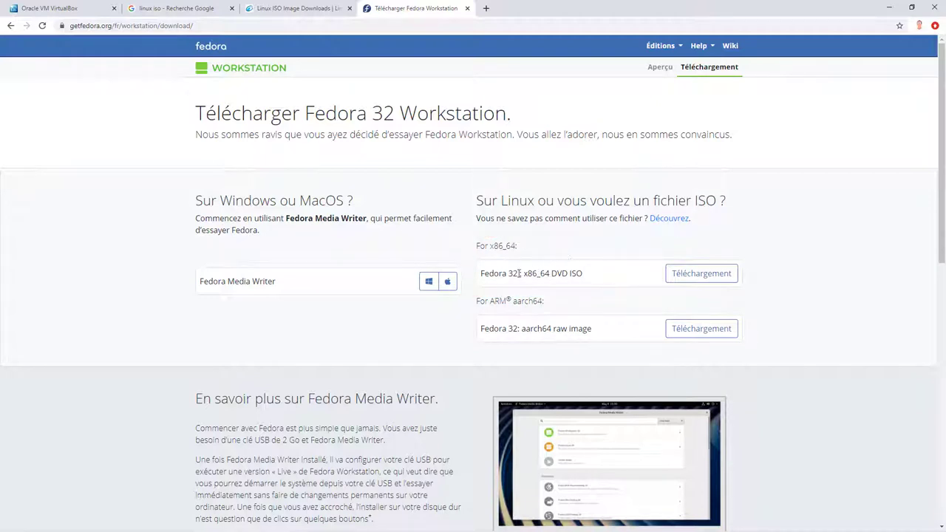
Download the Fedora 32 x86_64 DVD ISO and show the downloaded file in its folder
{"action": "left_click", "coordinate": [700, 276]}
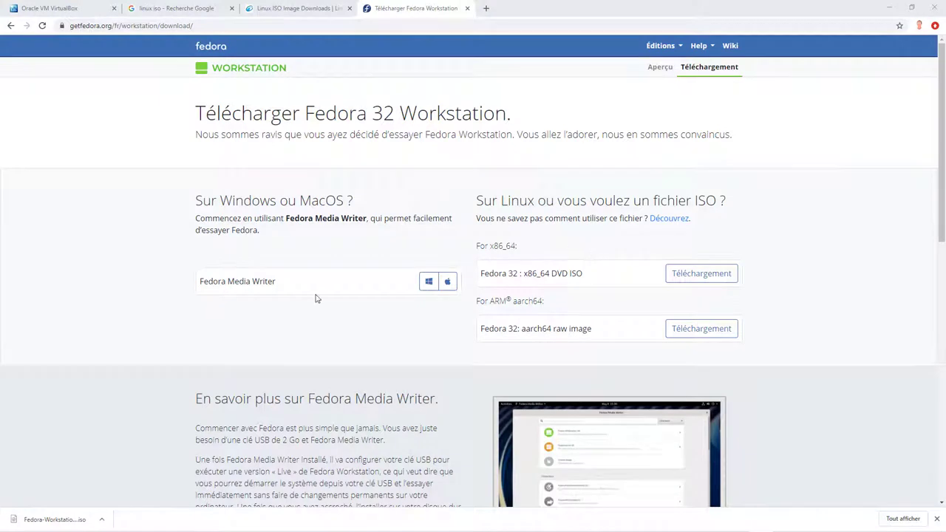
{"action": "left_click", "coordinate": [102, 519]}
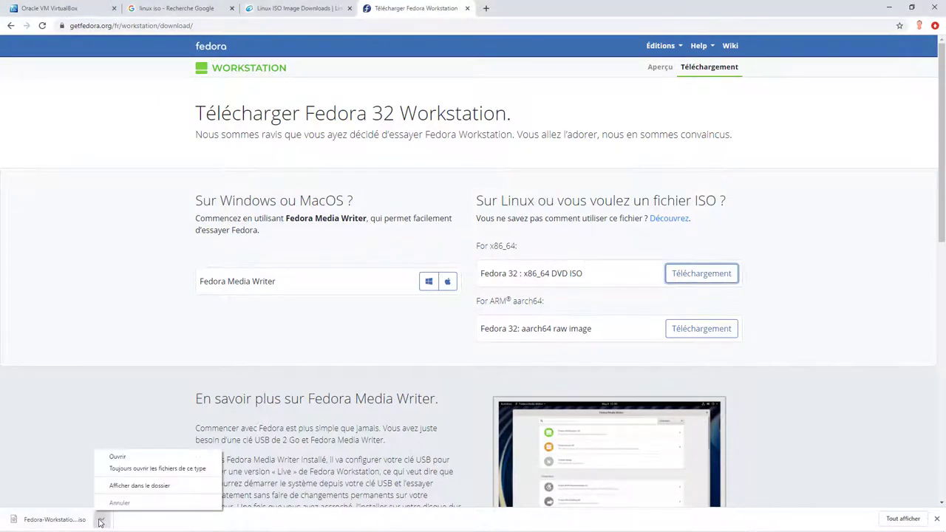
{"action": "left_click", "coordinate": [127, 485]}
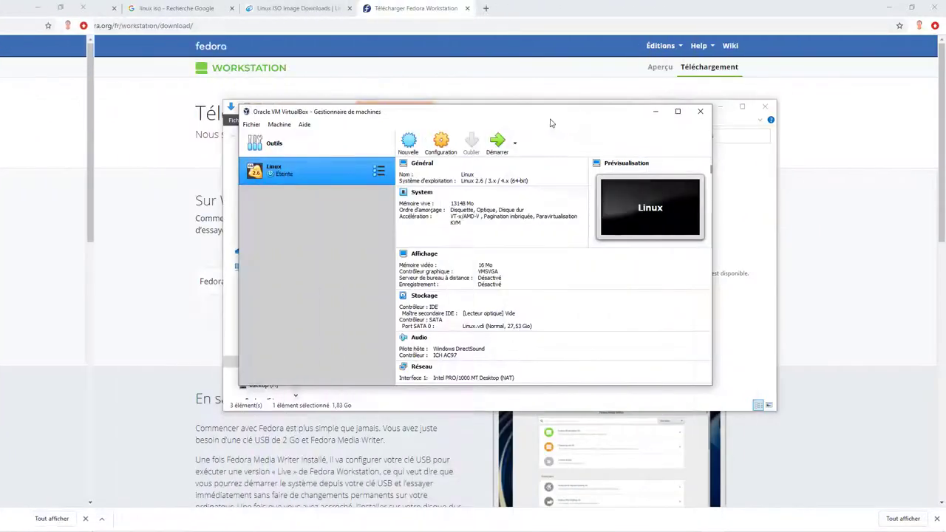
Start a new virtual machine in Oracle VM VirtualBox and name it Fedora live 32, keeping the Fedora (32-bit) version
{"action": "left_click_drag", "start_coordinate": [552, 123], "coordinate": [496, 101]}
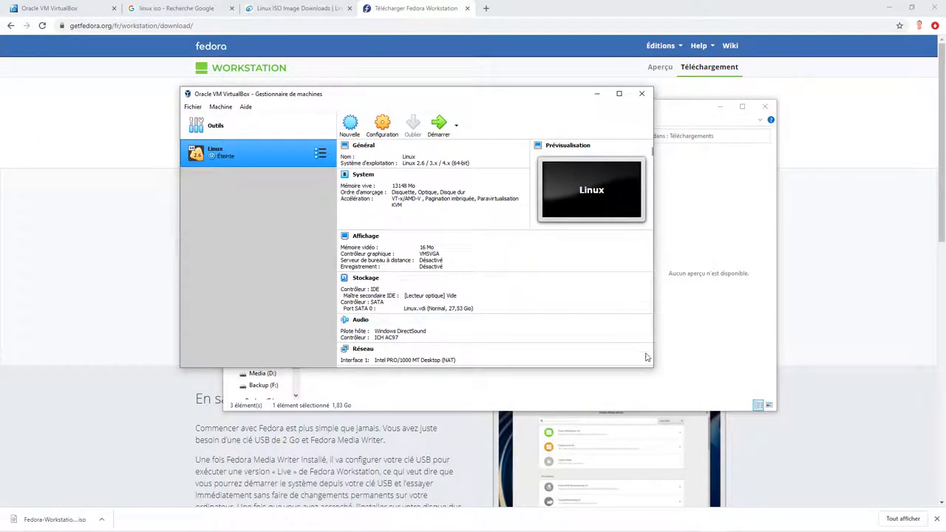
{"action": "left_click_drag", "start_coordinate": [442, 102], "coordinate": [488, 105]}
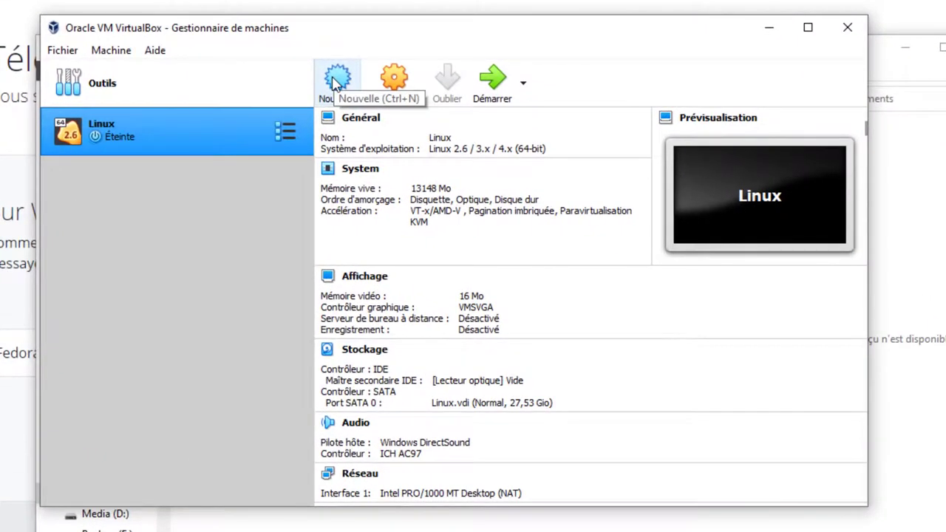
{"action": "left_click", "coordinate": [334, 80]}
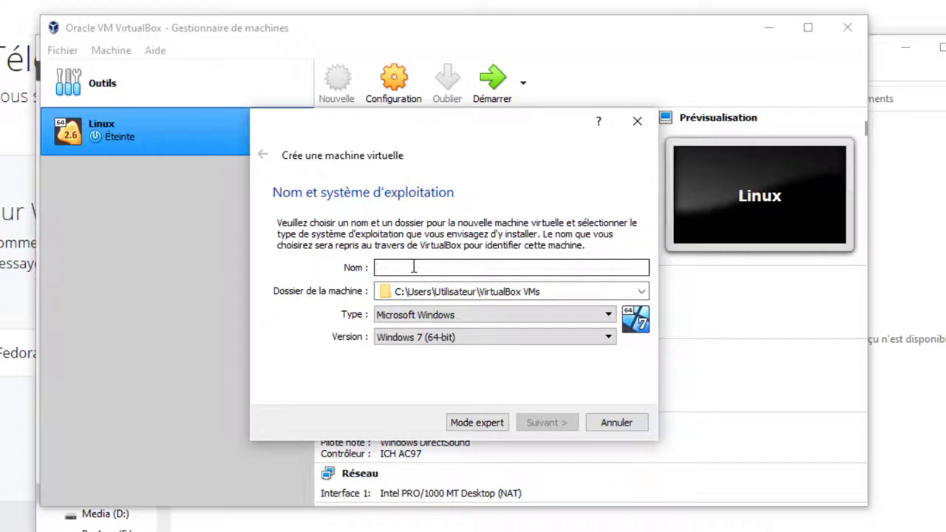
{"action": "type", "text": "Fedor"}
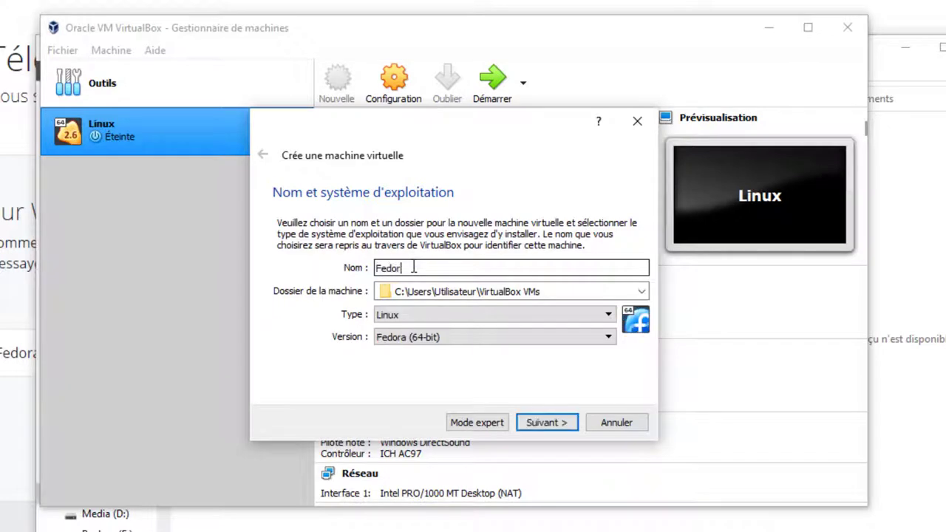
{"action": "type", "text": "a live 32"}
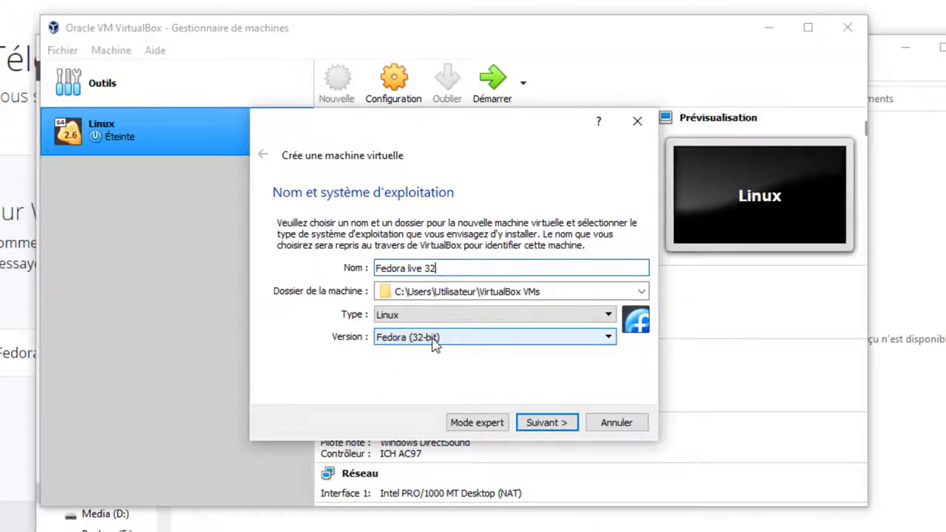
{"action": "left_click", "coordinate": [609, 339]}
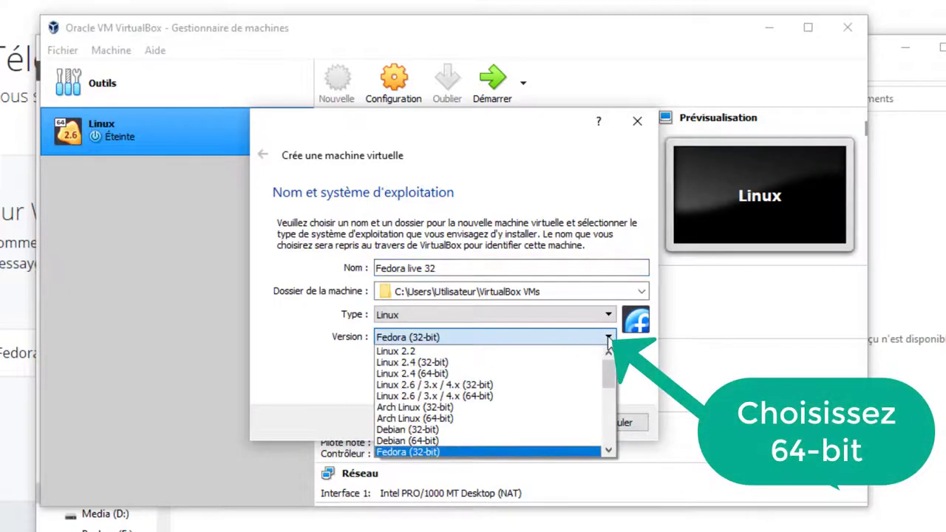
{"action": "left_click", "coordinate": [609, 340]}
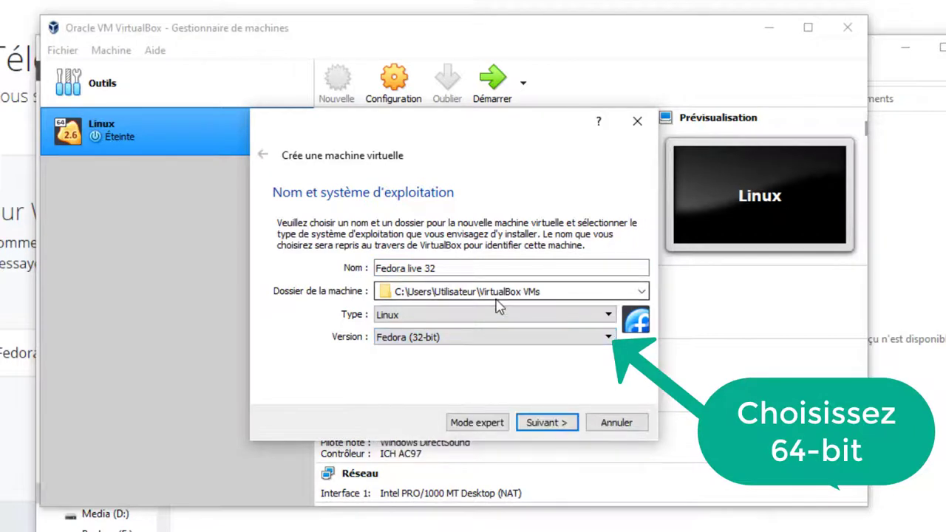
Browse to the Media (D:) drive to choose another location for the machine folder
{"action": "left_click", "coordinate": [545, 291]}
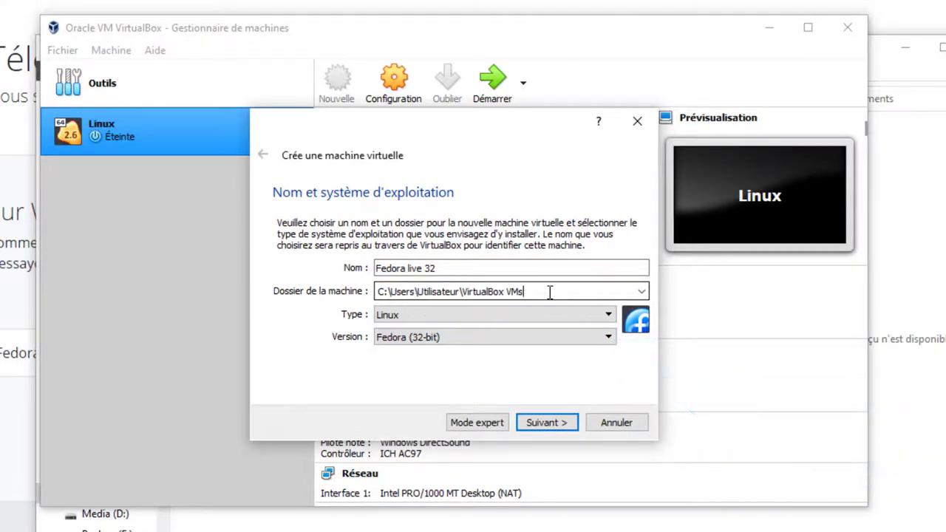
{"action": "left_click", "coordinate": [641, 292]}
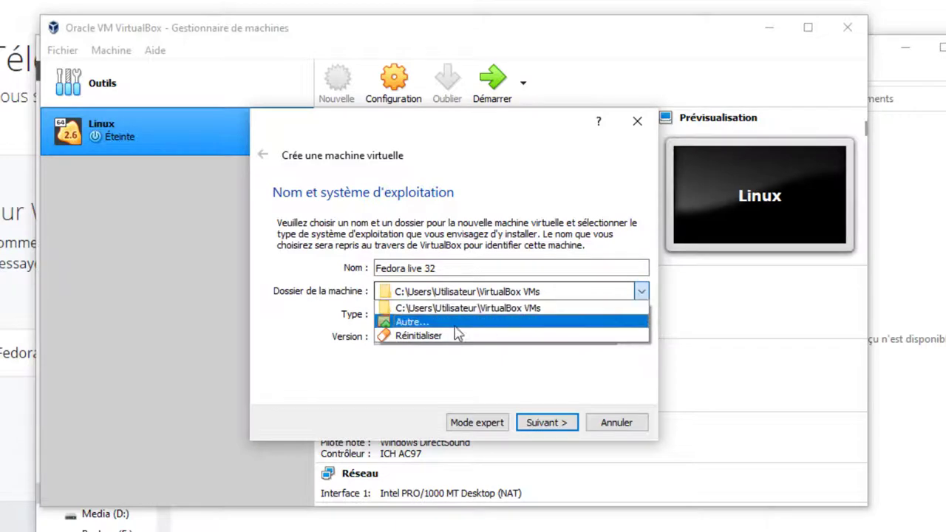
{"action": "left_click", "coordinate": [453, 324]}
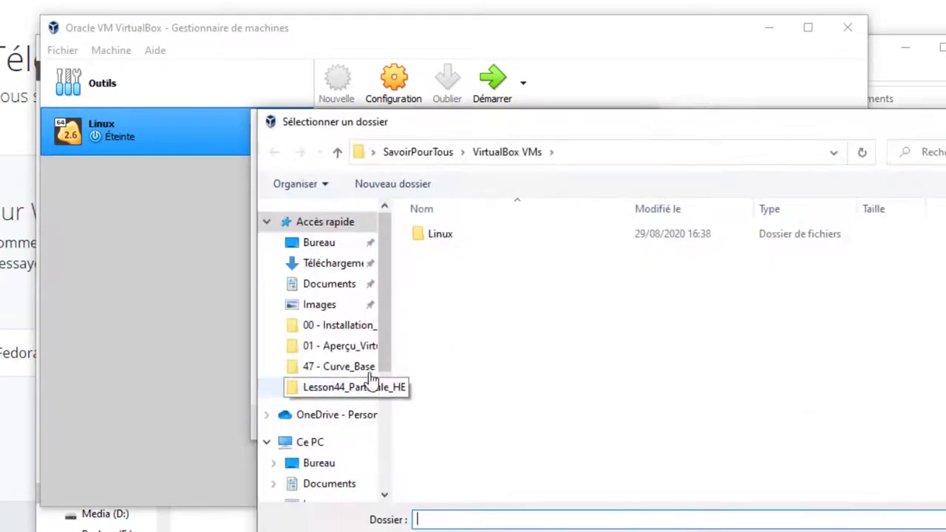
{"action": "left_click_drag", "start_coordinate": [389, 353], "coordinate": [382, 456]}
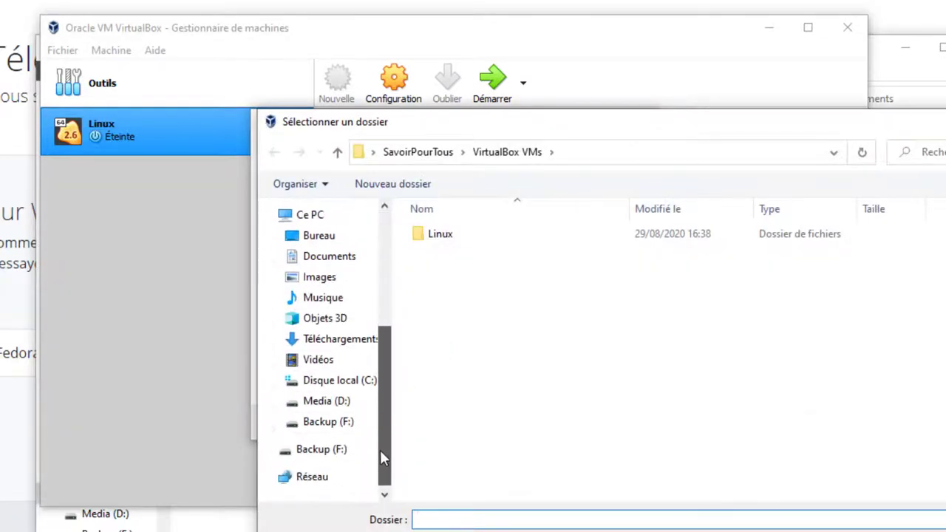
{"action": "left_click", "coordinate": [325, 402]}
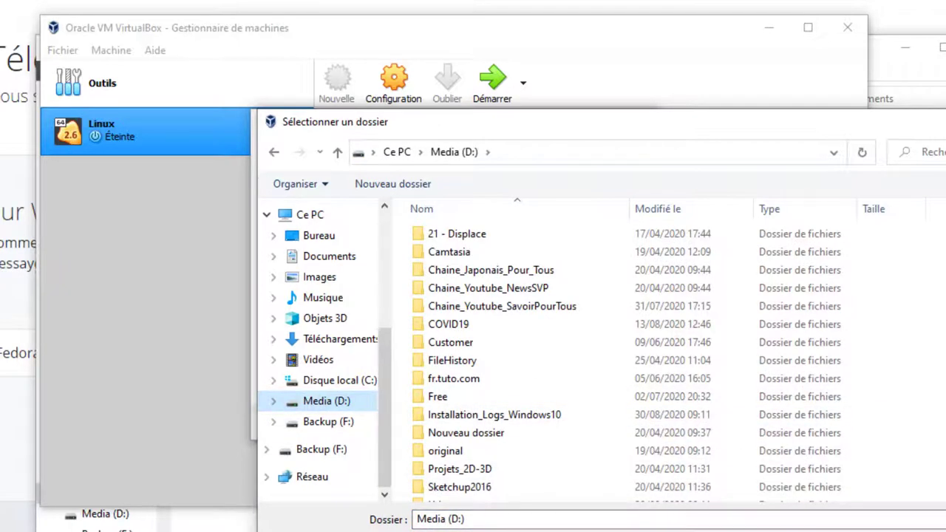
Try to create a new folder named VirtualBox on the Media (D:) drive, declining to merge it with an existing one
{"action": "left_click", "coordinate": [402, 184]}
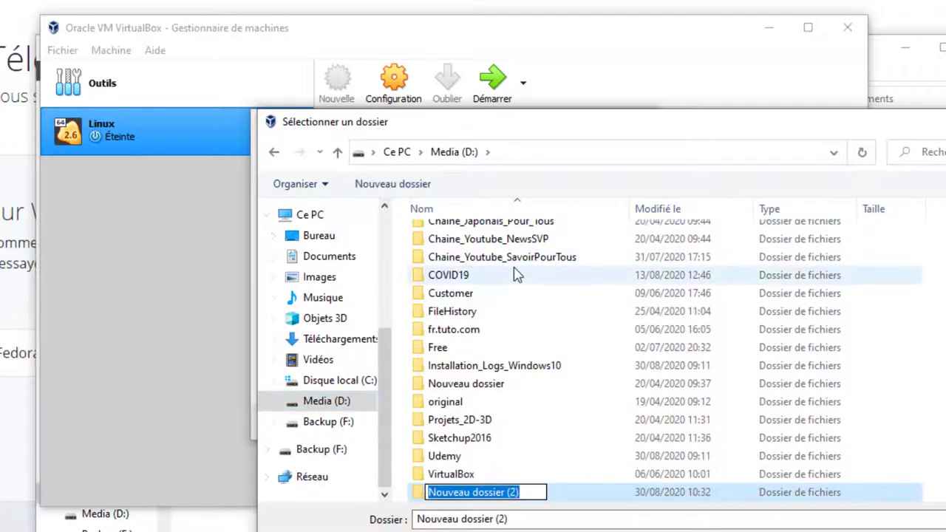
{"action": "type", "text": "VirtualBox"}
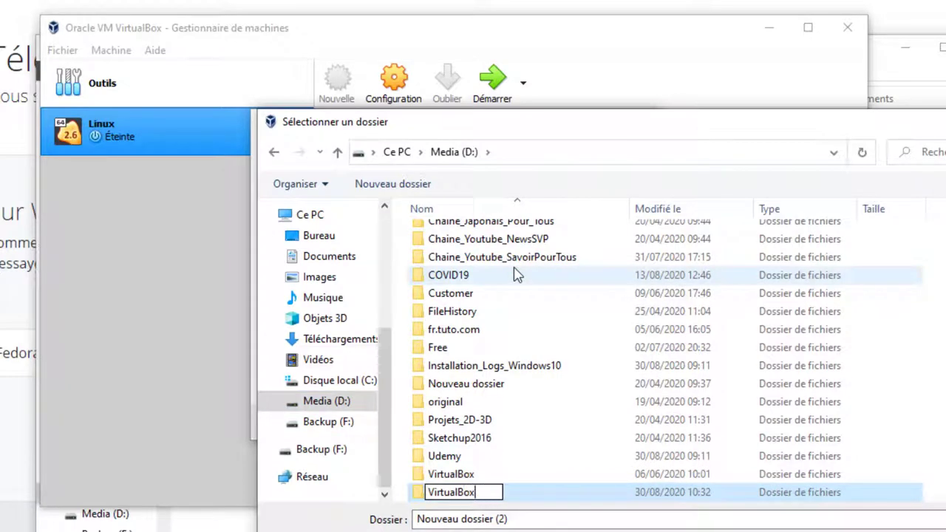
{"action": "key", "text": "Return"}
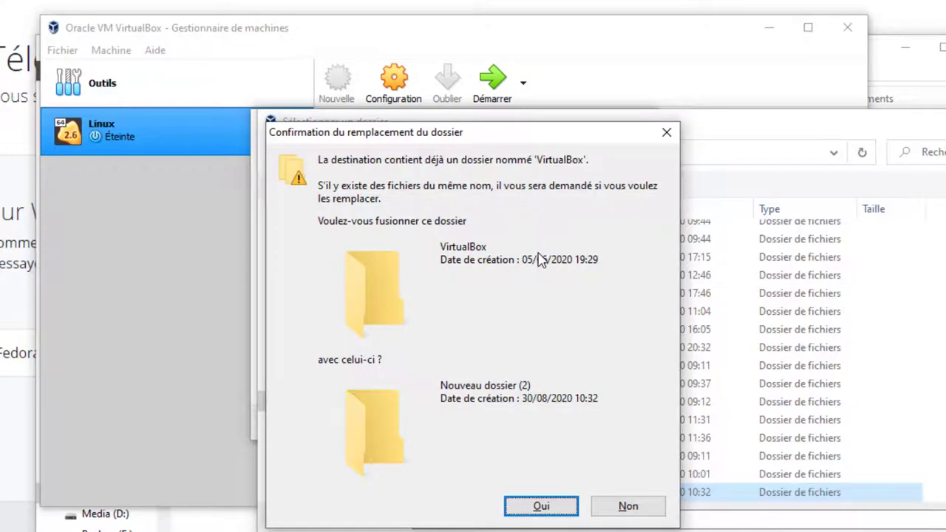
{"action": "left_click", "coordinate": [628, 508]}
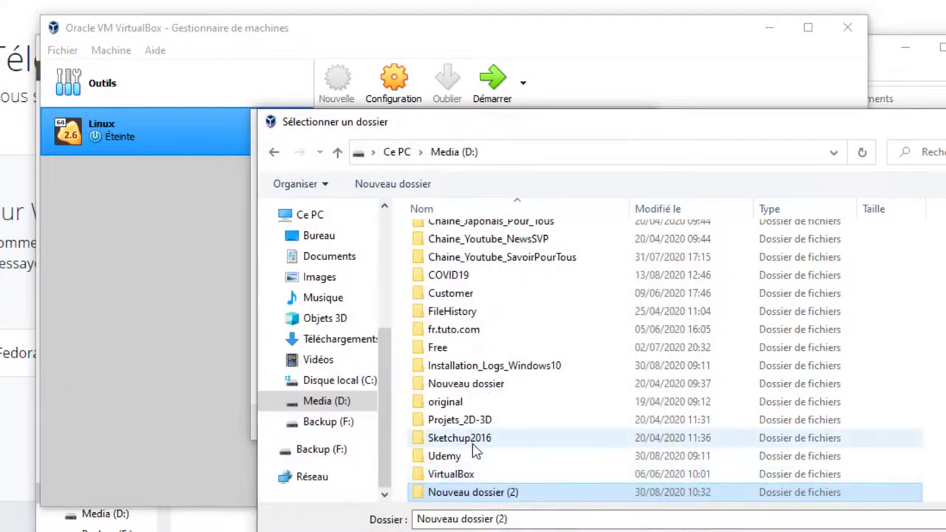
Use the existing VirtualBox folder on Media (D:) as the machine folder and accept the name and operating system settings
{"action": "left_click", "coordinate": [469, 474]}
{"action": "double_click", "coordinate": [417, 465]}
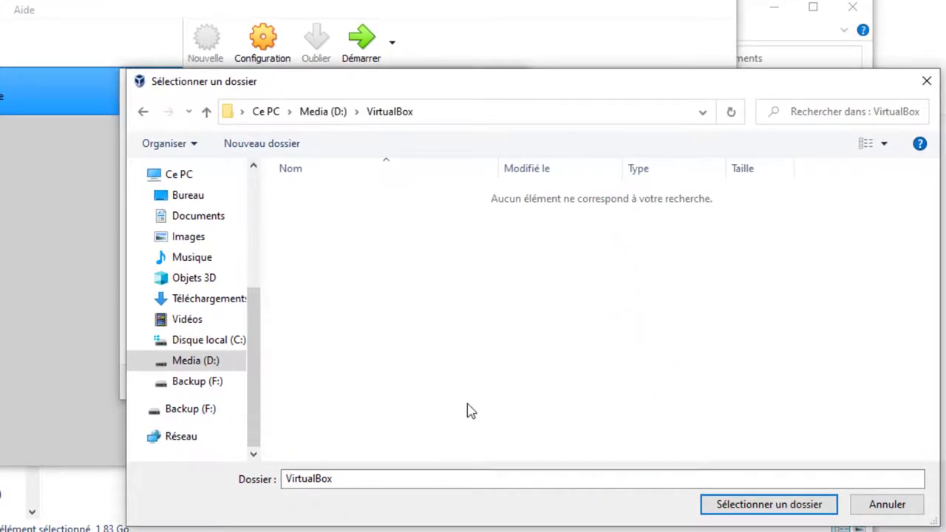
{"action": "left_click", "coordinate": [711, 505]}
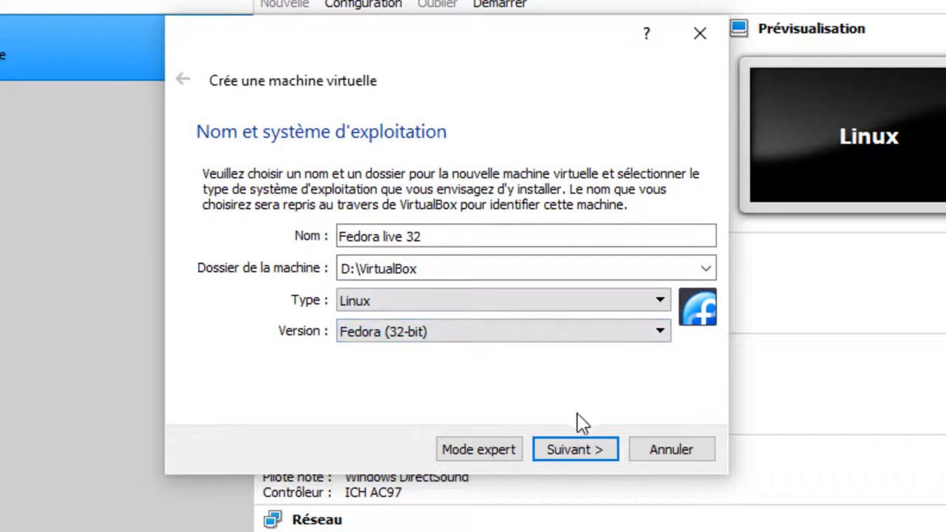
{"action": "left_click", "coordinate": [581, 452]}
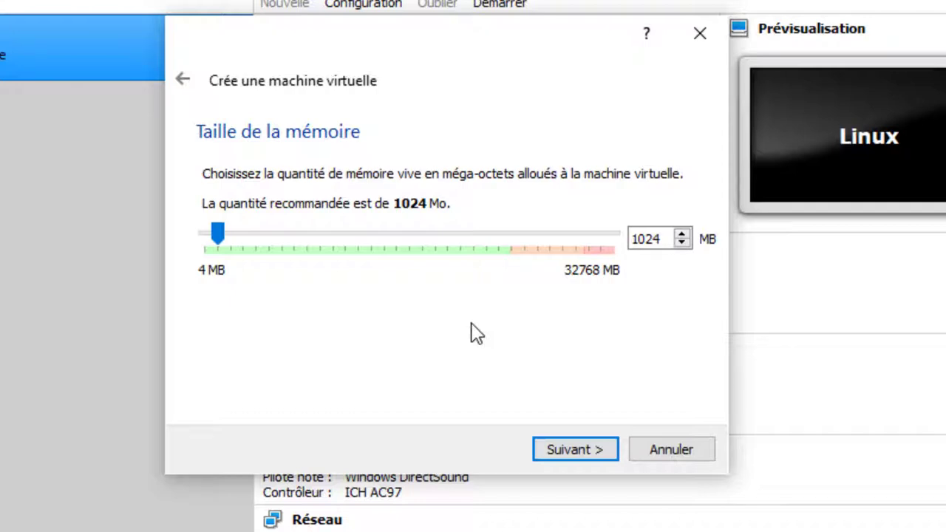
Allocate 8192 MB of memory to the virtual machine and choose to create a virtual hard disk now
{"action": "left_click_drag", "start_coordinate": [220, 233], "coordinate": [302, 236]}
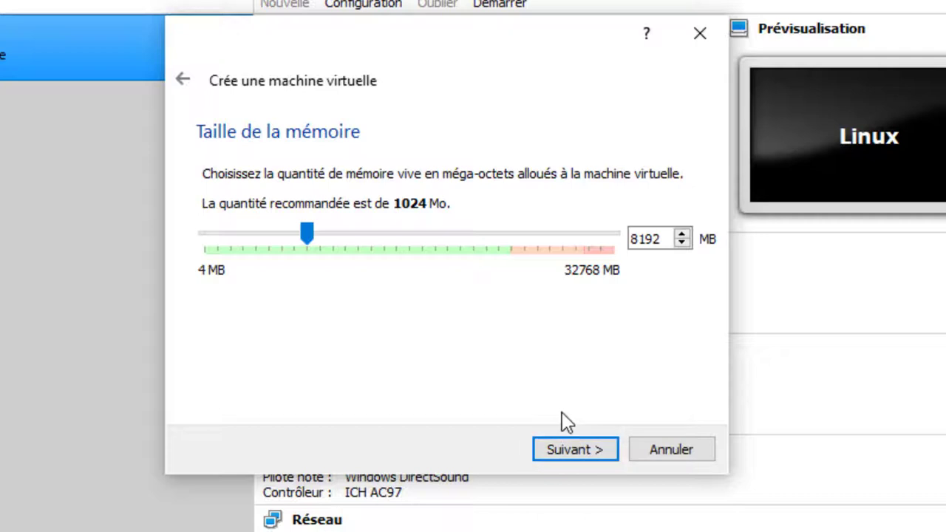
{"action": "left_click", "coordinate": [575, 452]}
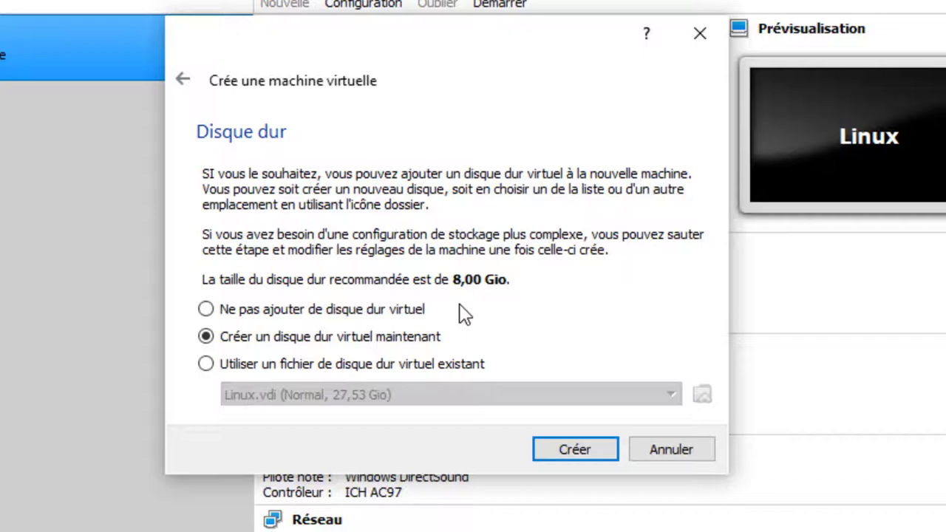
{"action": "left_click", "coordinate": [581, 454]}
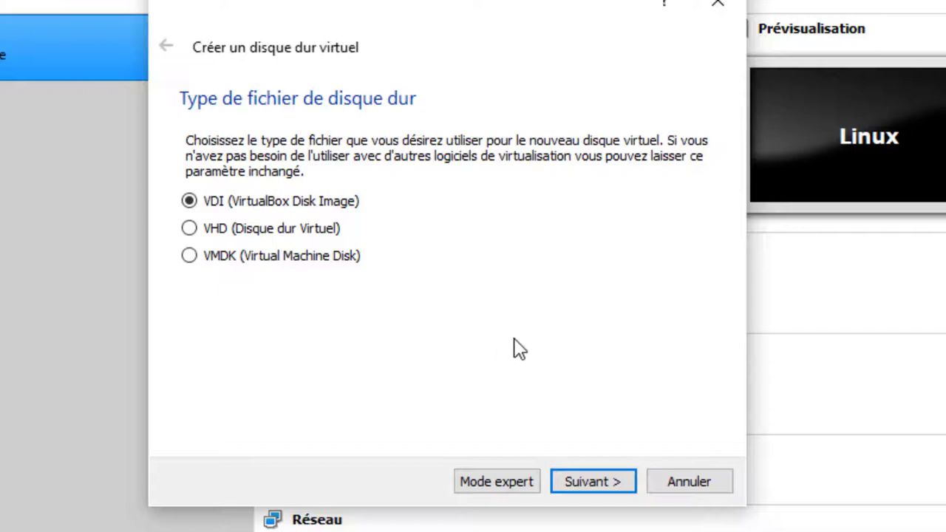
Create a dynamically allocated VDI hard disk with a size of 20 Gio for the virtual machine
{"action": "left_click", "coordinate": [604, 485]}
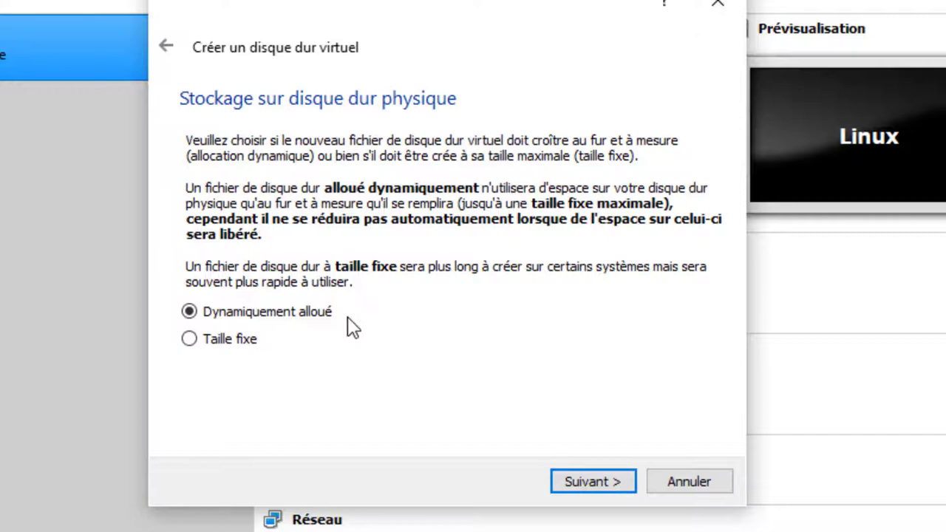
{"action": "left_click", "coordinate": [595, 484]}
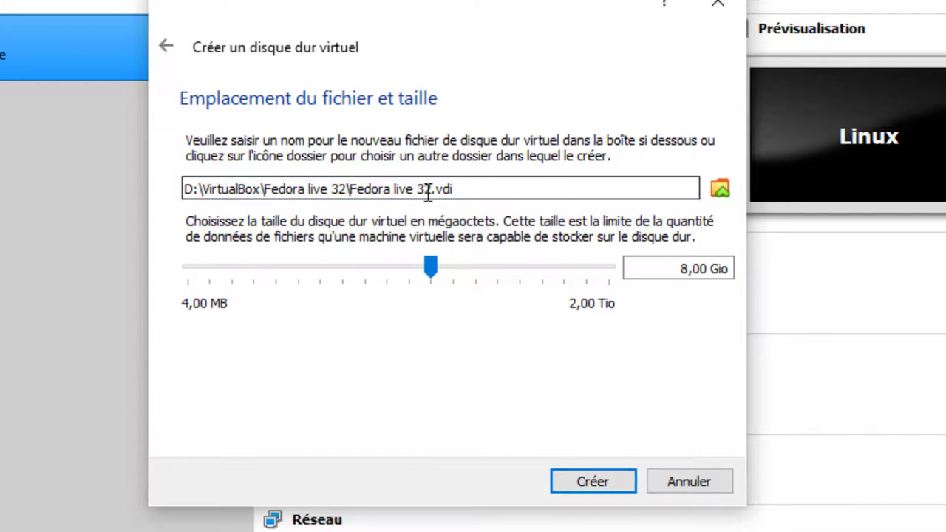
{"action": "left_click_drag", "start_coordinate": [663, 267], "coordinate": [735, 270]}
{"action": "type", "text": "20"}
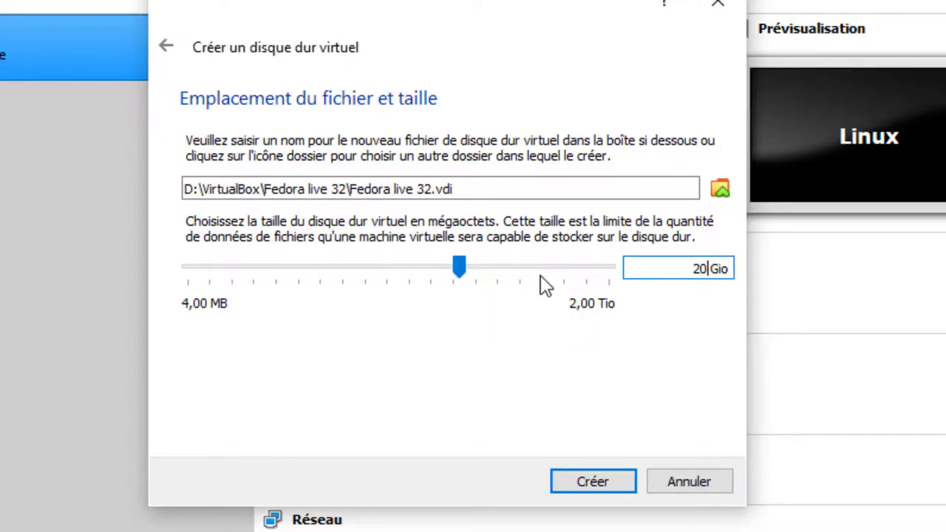
{"action": "left_click", "coordinate": [591, 481]}
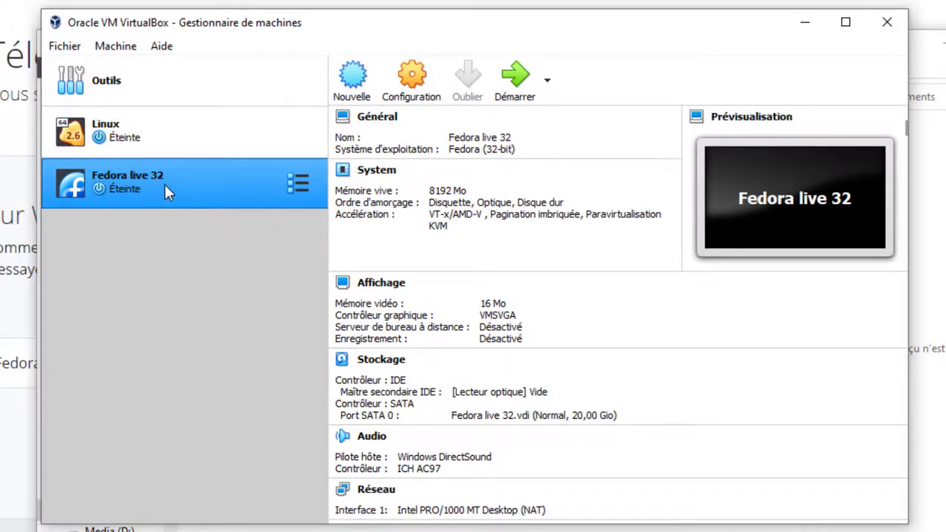
Start the Fedora Live 32 virtual machine with Fedora-Workstation-Live-x86_64-32-1.6.iso from the Téléchargements folder as its startup disk
{"action": "left_click", "coordinate": [514, 77]}
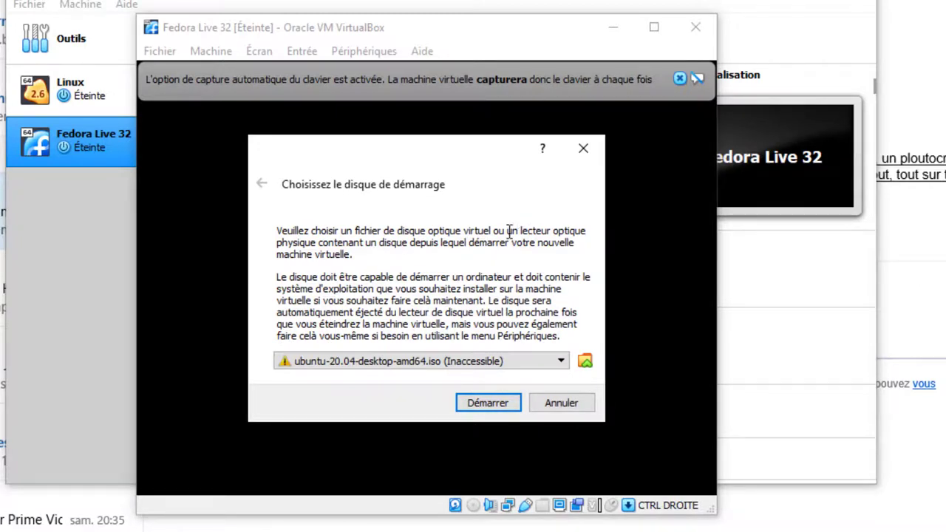
{"action": "left_click", "coordinate": [586, 361]}
{"action": "left_click", "coordinate": [166, 178]}
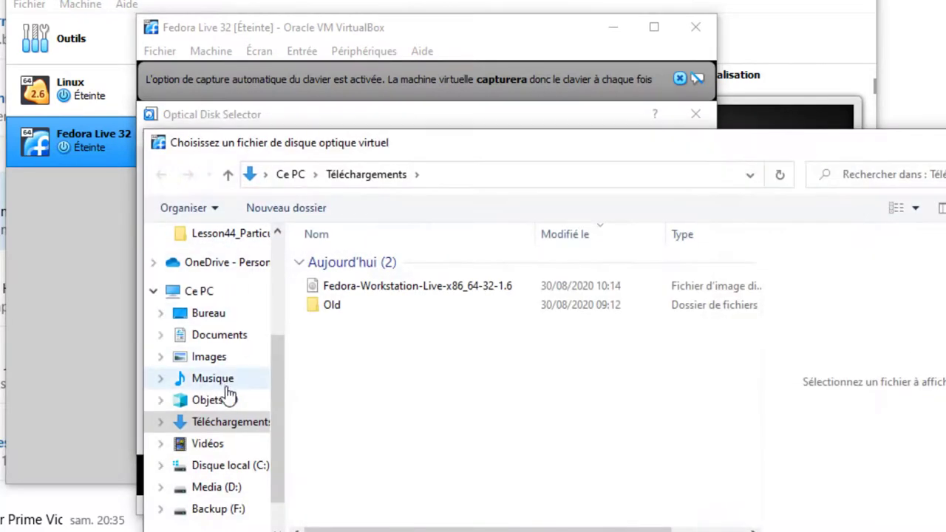
{"action": "left_click", "coordinate": [376, 288]}
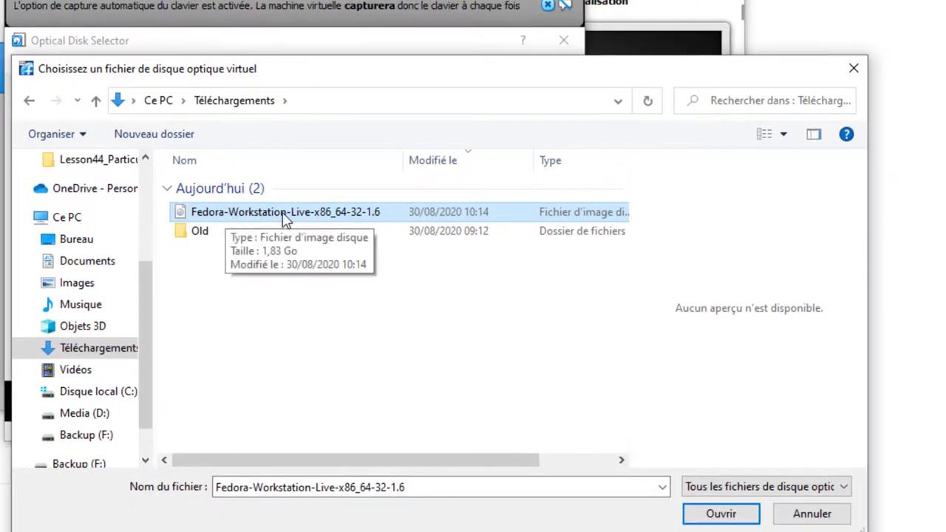
{"action": "left_click", "coordinate": [721, 514]}
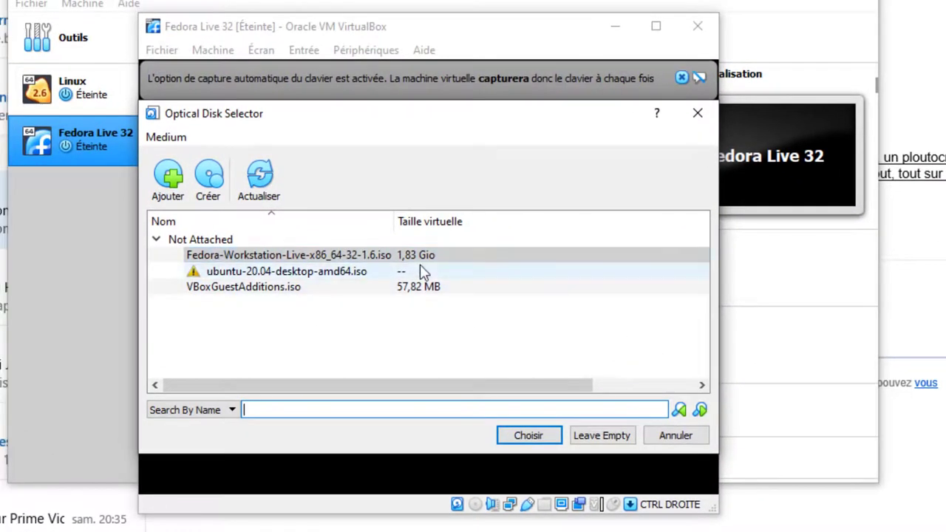
{"action": "left_click", "coordinate": [530, 436]}
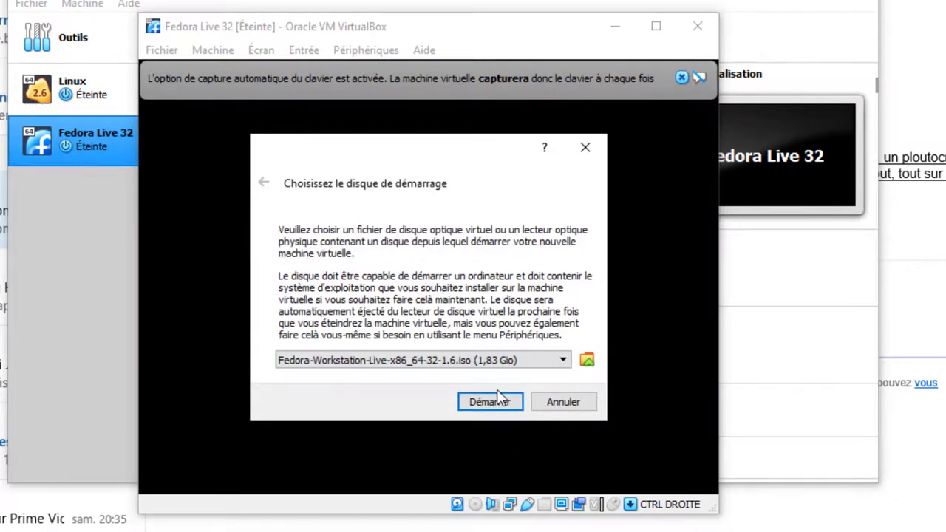
{"action": "left_click", "coordinate": [495, 405]}
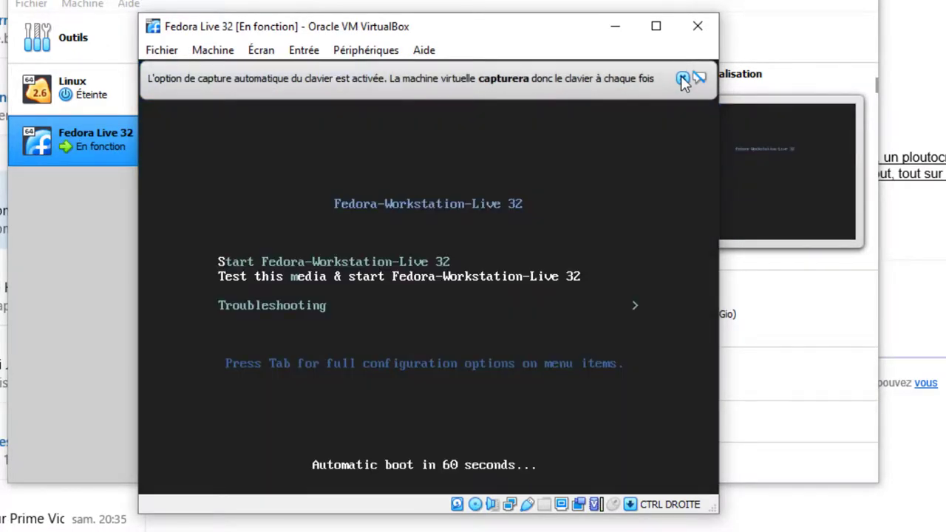
Dismiss the keyboard capture notice and boot the Start Fedora-Workstation-Live 32 entry without testing the media
{"action": "left_click", "coordinate": [682, 77]}
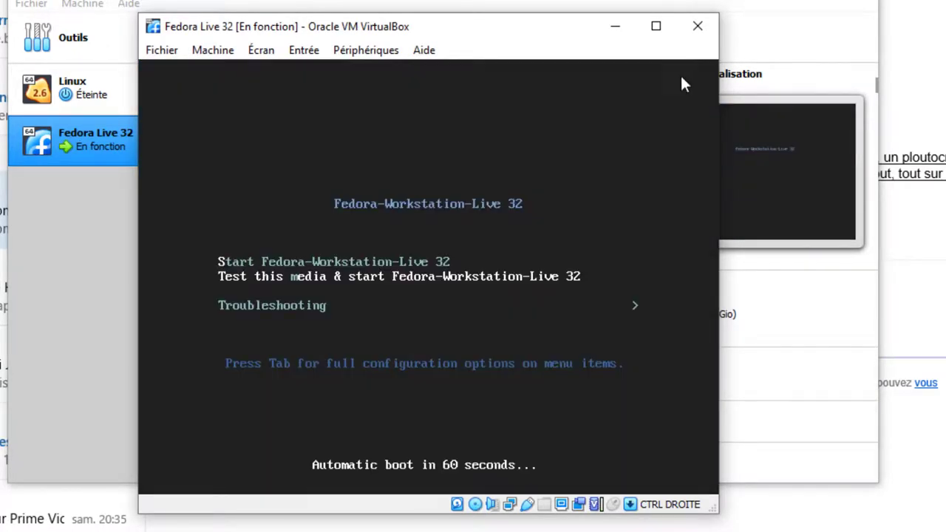
{"action": "left_click", "coordinate": [419, 340]}
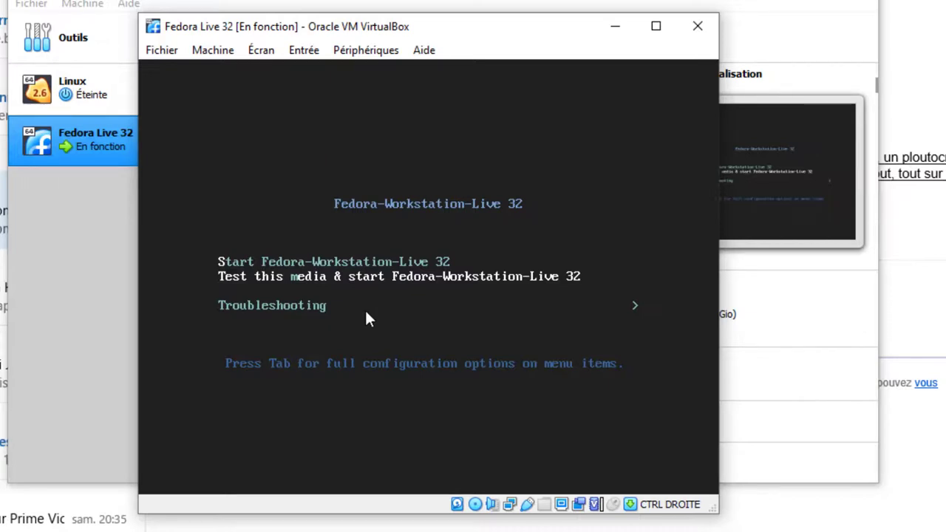
{"action": "key", "text": "Up"}
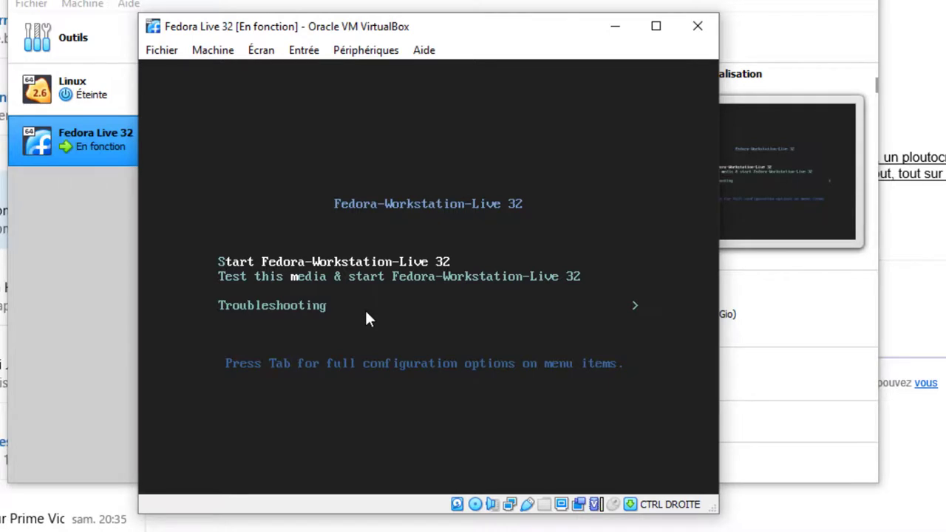
{"action": "key", "text": "Return"}
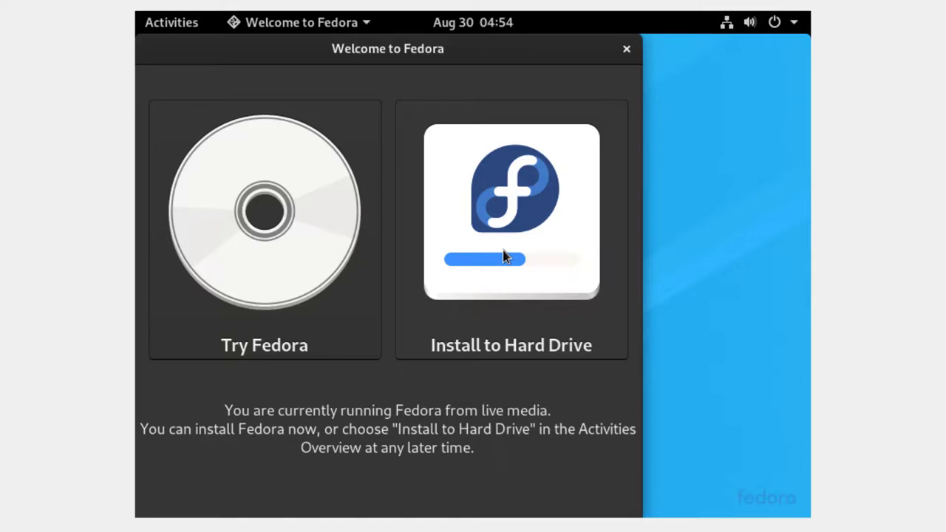
Close the Welcome to Fedora window and open the Terminal from the full list of applications
{"action": "left_click", "coordinate": [626, 51]}
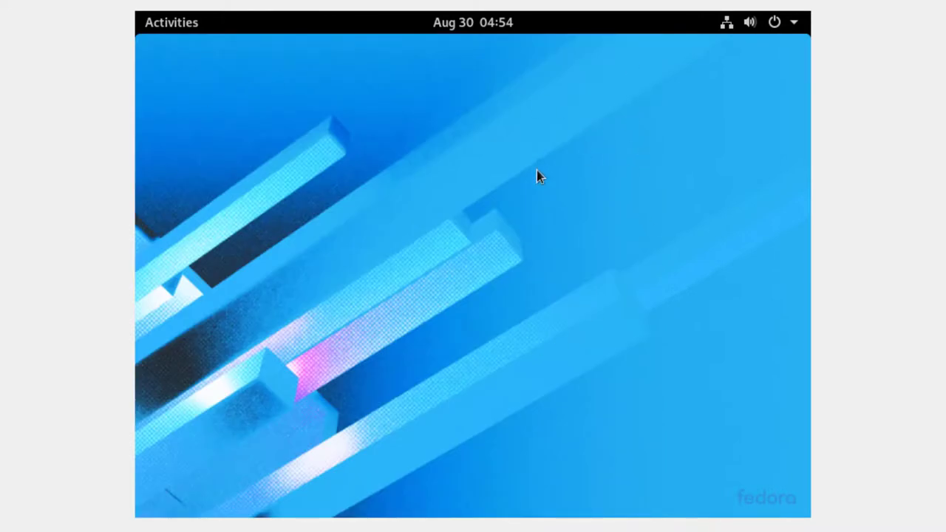
{"action": "left_click", "coordinate": [182, 25]}
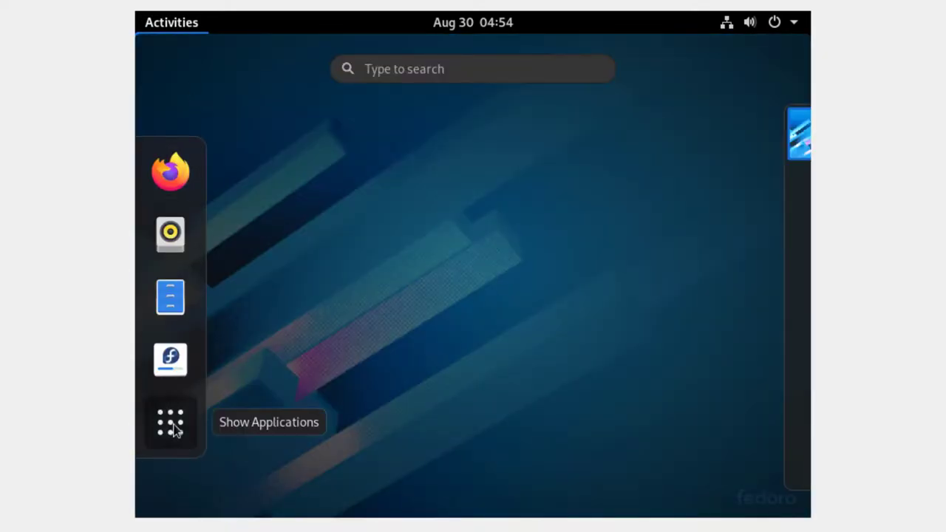
{"action": "left_click", "coordinate": [174, 430]}
{"action": "scroll", "coordinate": [523, 391], "scroll_direction": "down", "scroll_amount": 1}
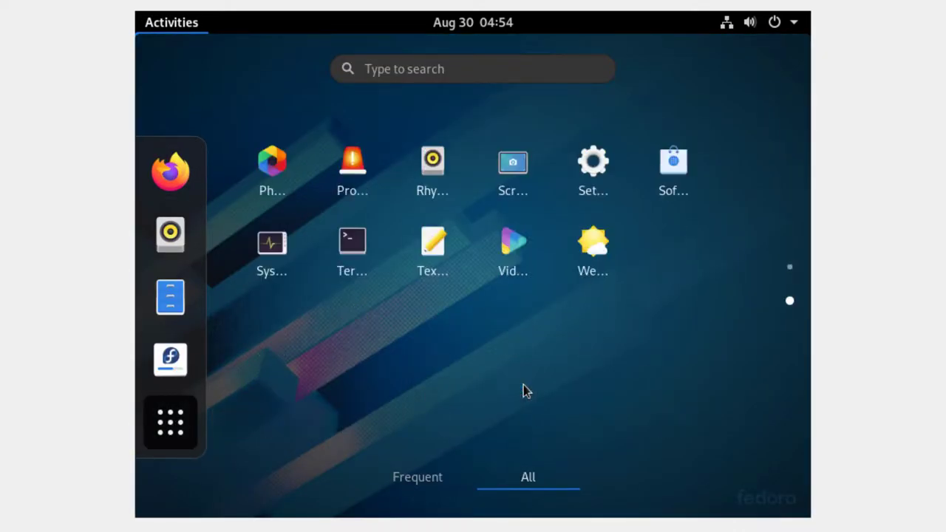
{"action": "left_click", "coordinate": [351, 256]}
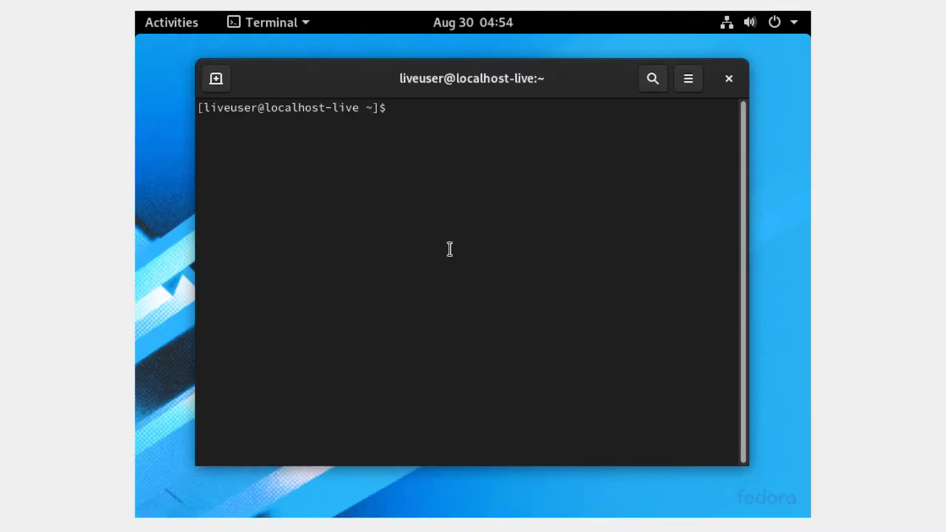
Try to run the command pzd in the terminal and start entering another command
{"action": "type", "text": "pzd"}
{"action": "key", "text": "Return"}
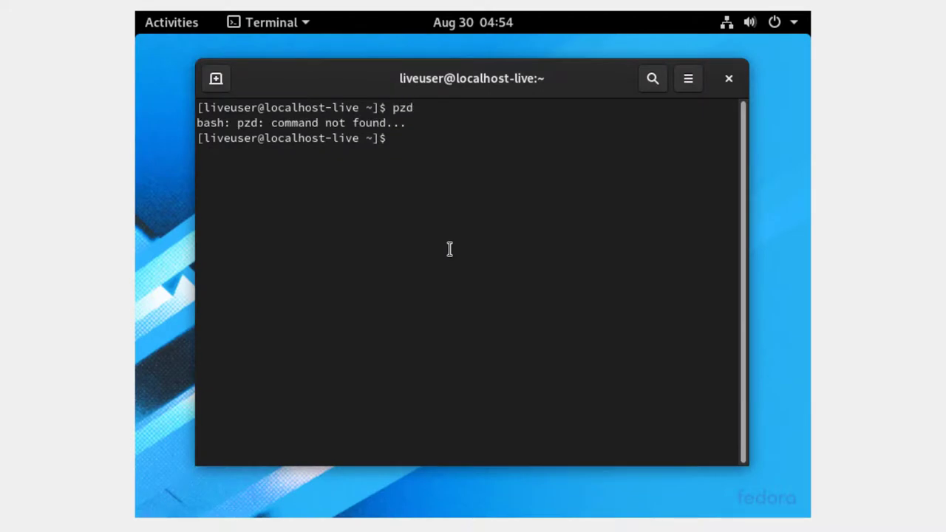
{"action": "type", "text": "pa"}
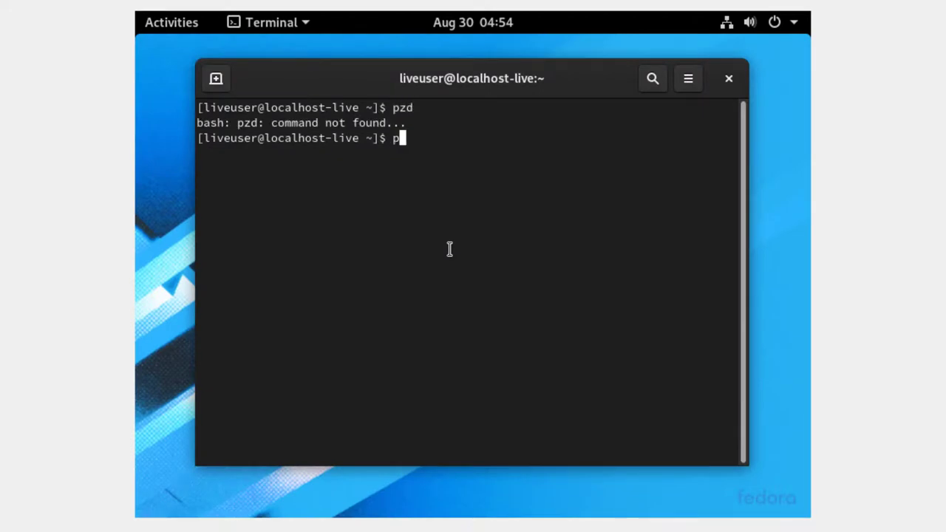